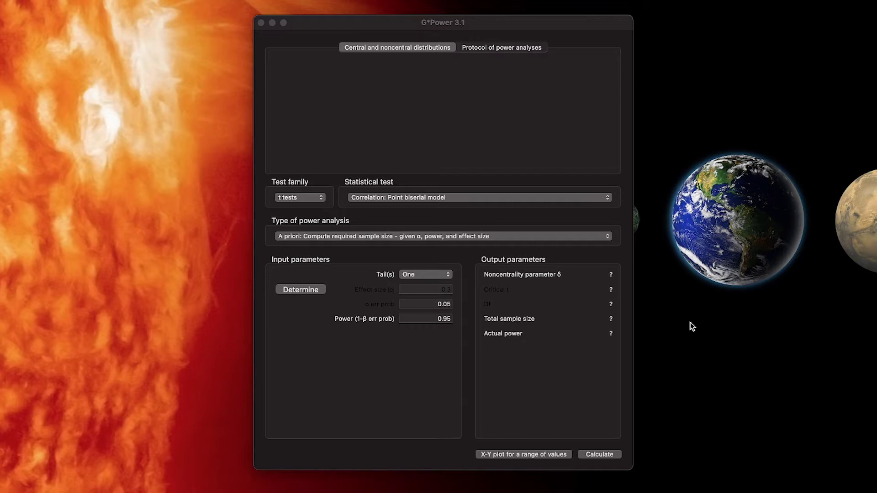
# Switch the test family to F tests and show the list of F-test statistical tests.
pyautogui.click(399, 378)
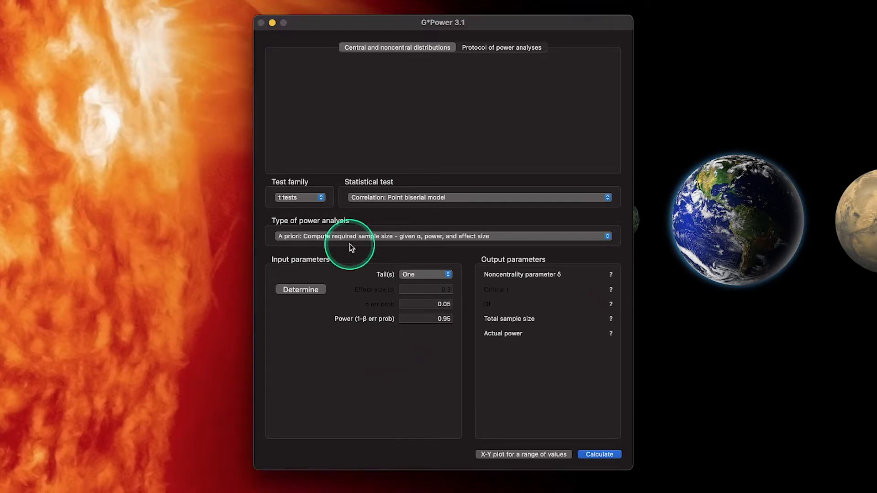
pyautogui.click(307, 198)
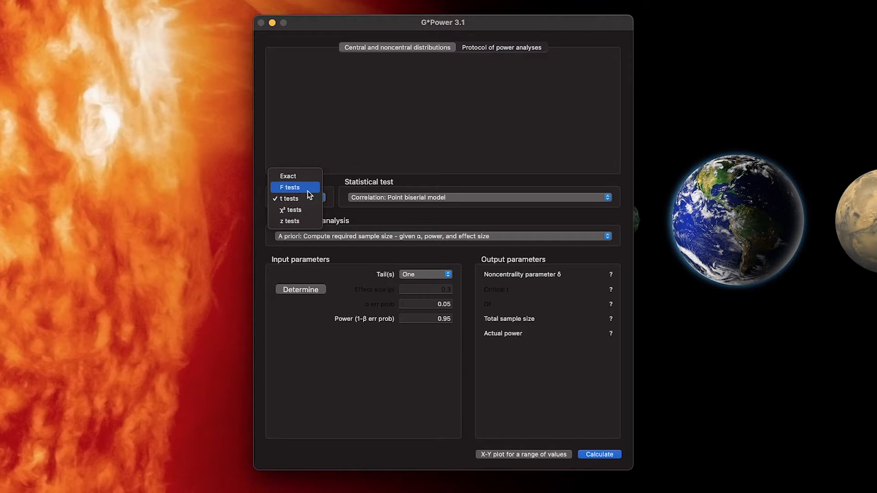
pyautogui.click(307, 194)
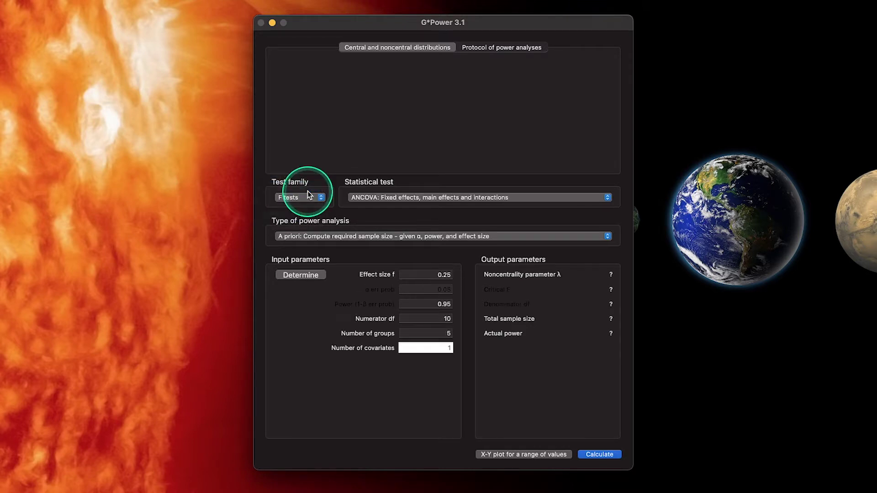
pyautogui.click(370, 197)
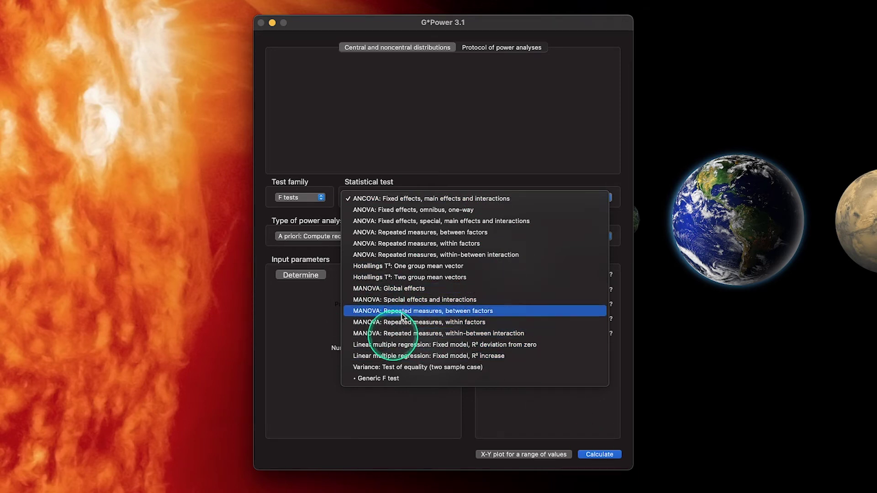
# Select MANOVA: Global effects as the statistical test.
pyautogui.click(402, 288)
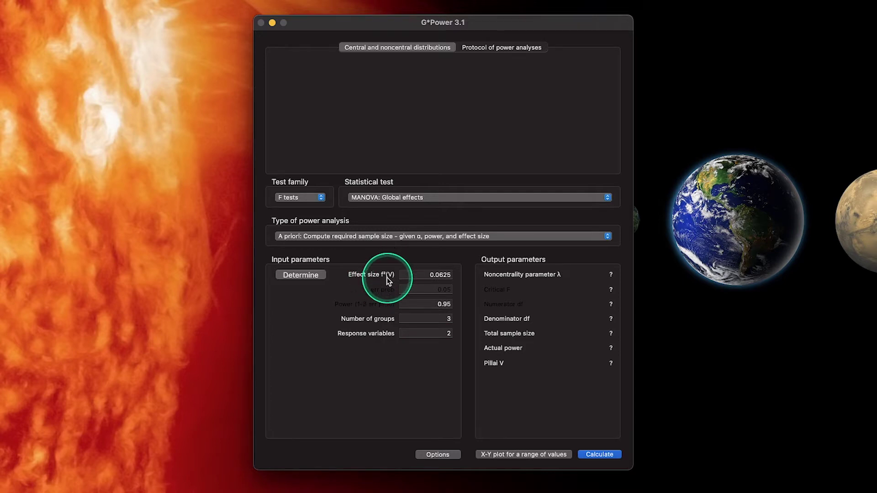
# Open the f²(V) effect size calculator with Pillai V 0.4, 3 groups and 2 response variables.
pyautogui.doubleClick(445, 274)
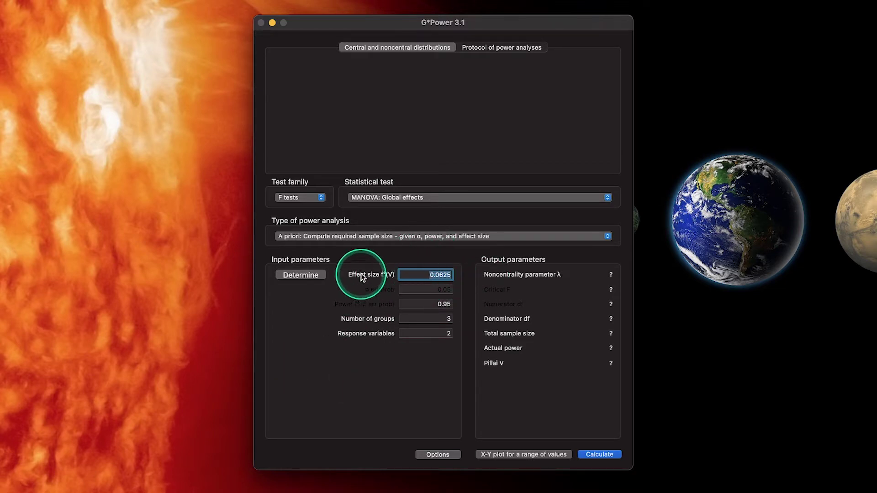
pyautogui.click(449, 276)
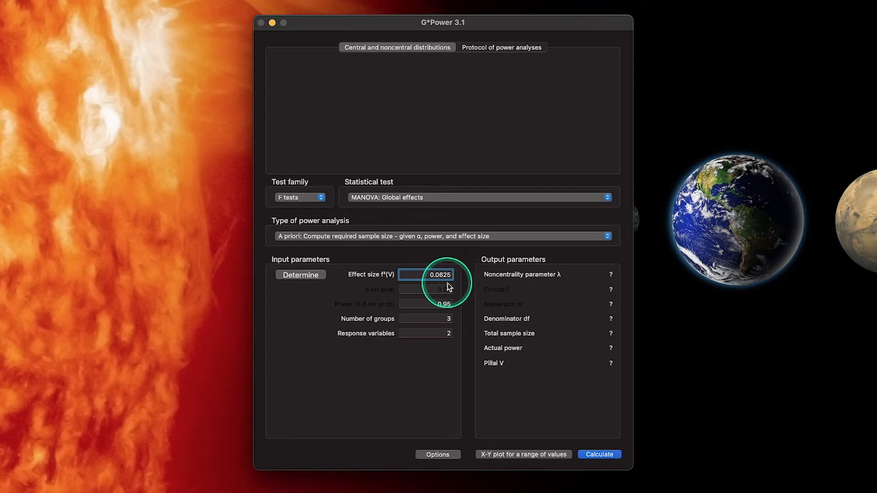
pyautogui.click(299, 274)
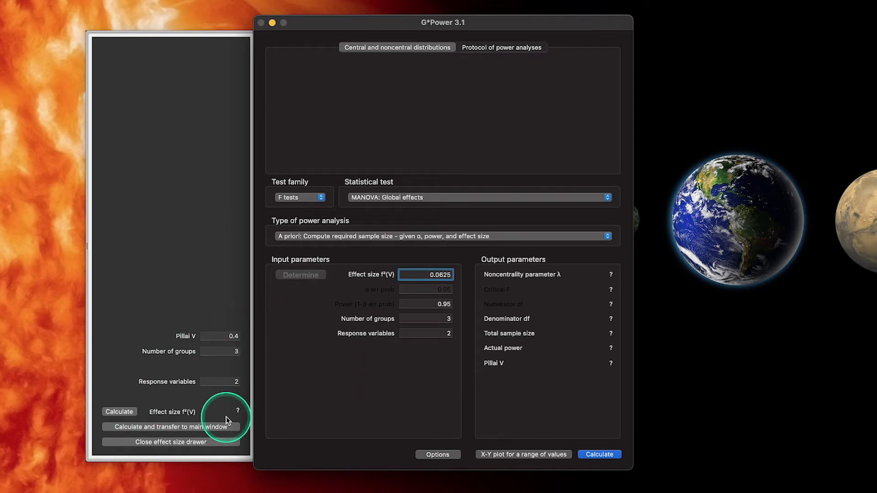
# Compute f²(V) 0.25 from Pillai V 0.4, transfer it to the main window, and close the calculator.
pyautogui.click(119, 412)
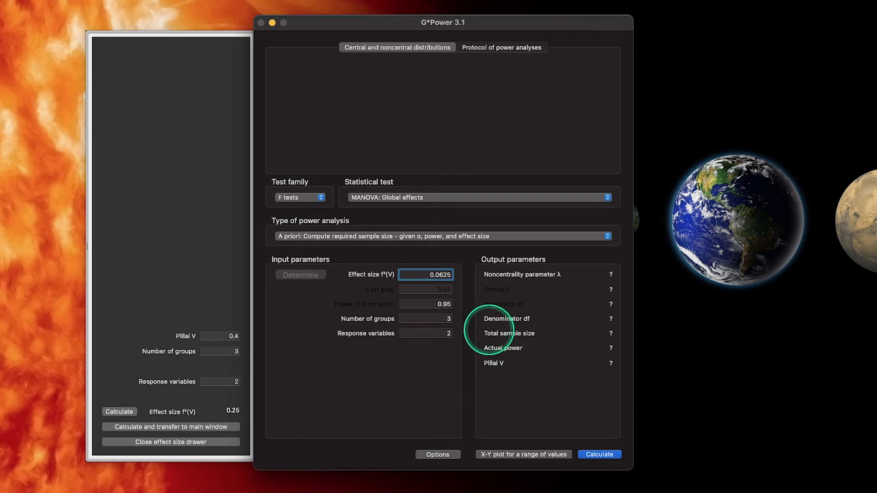
pyautogui.click(193, 426)
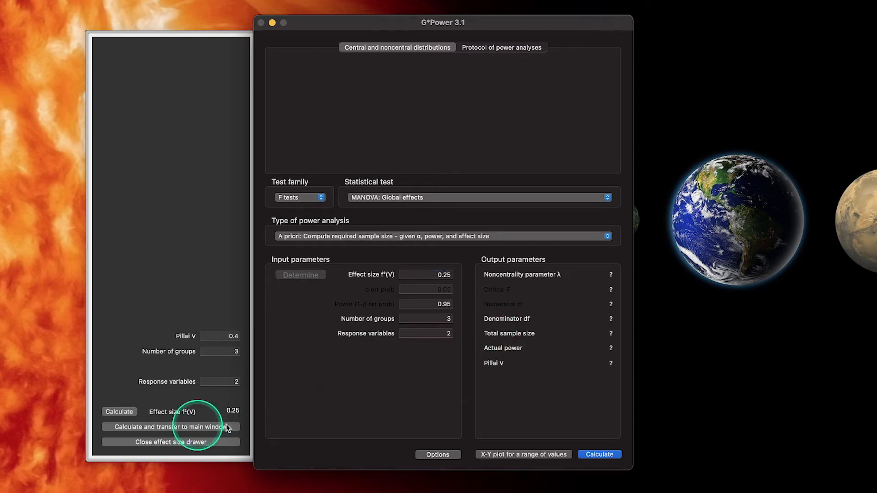
pyautogui.click(177, 442)
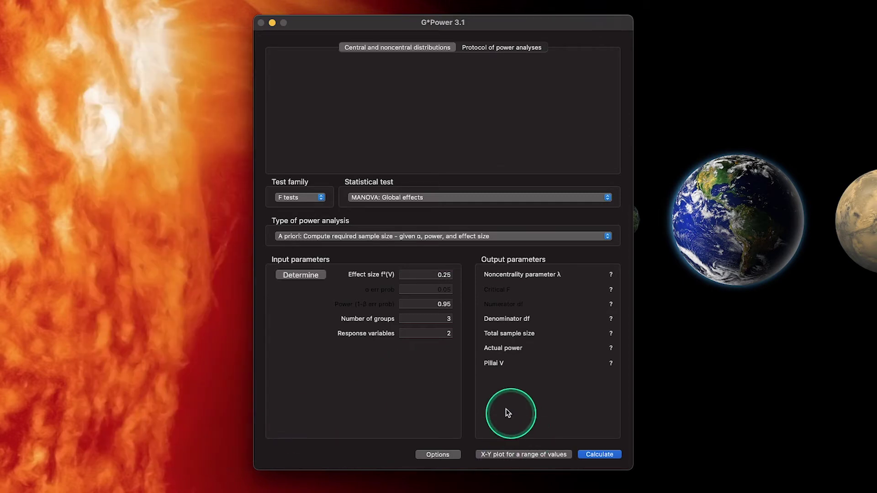
# Set power to 0.80 and calculate the required total sample size of 27.
pyautogui.click(444, 304)
pyautogui.write('0.')
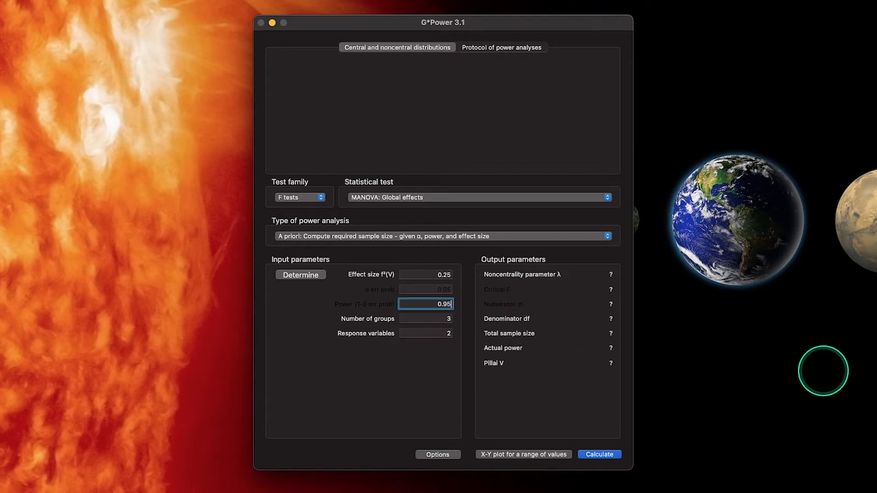
pyautogui.write('80')
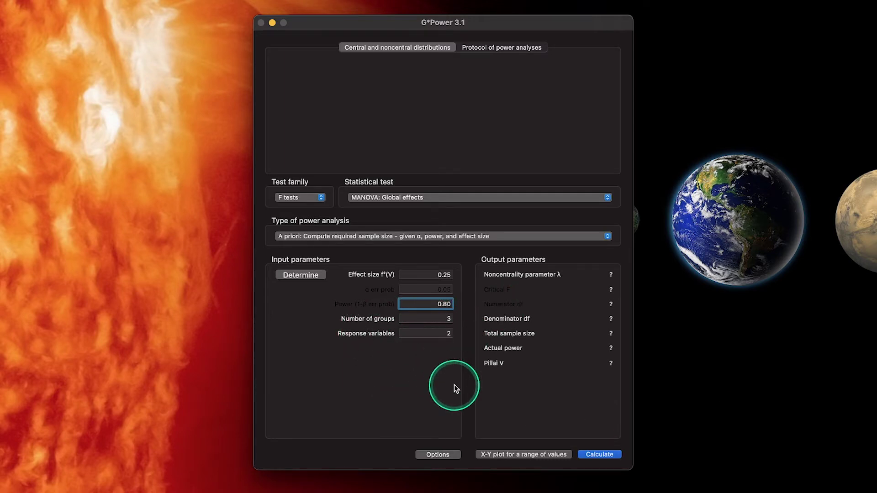
pyautogui.click(609, 456)
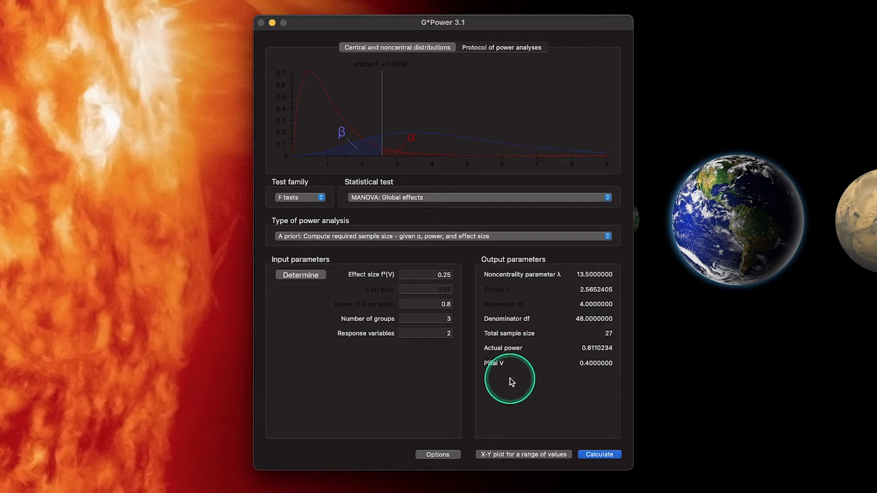
pyautogui.click(547, 197)
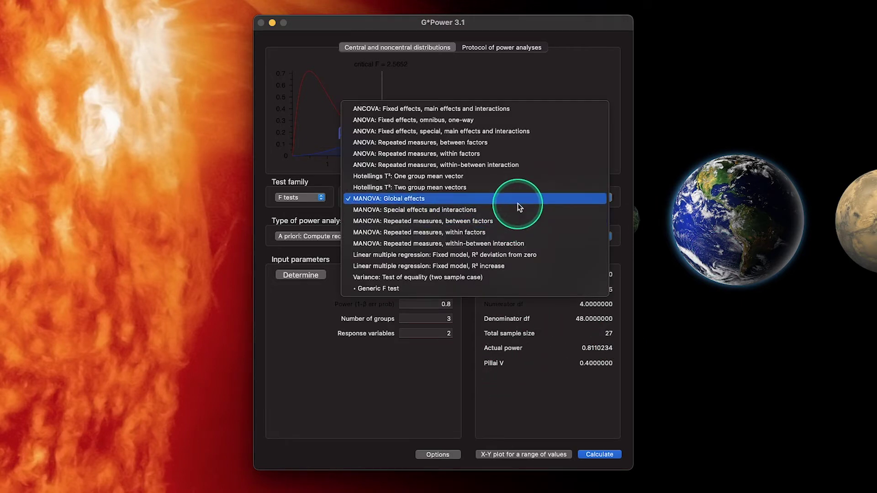
# Select MANOVA: Special effects and interactions with 6 groups and 2 predictors, then open its effect size calculator.
pyautogui.click(399, 213)
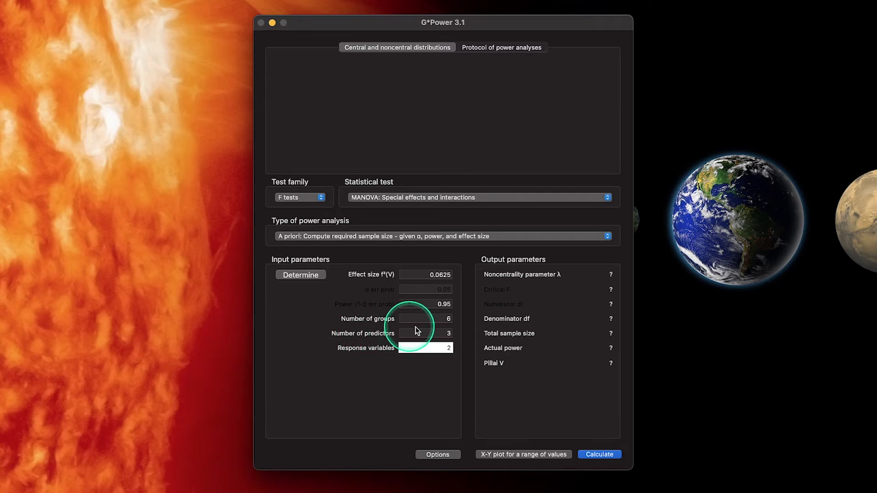
pyautogui.click(434, 317)
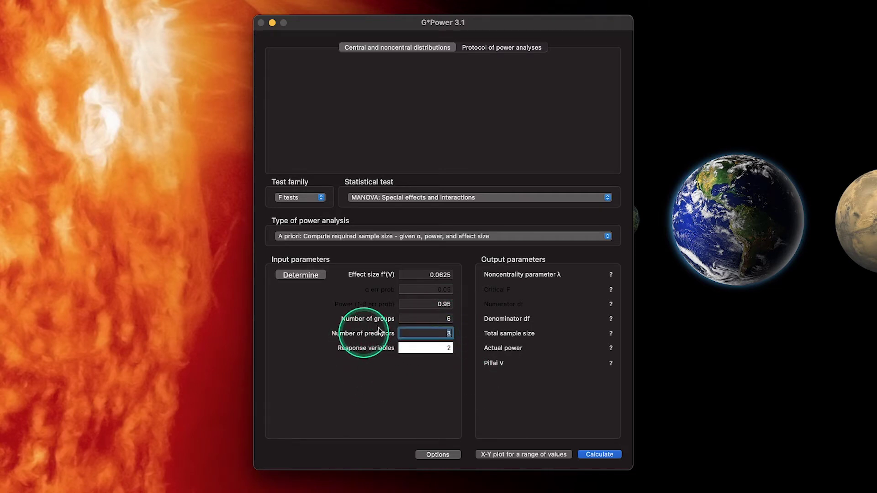
pyautogui.click(427, 332)
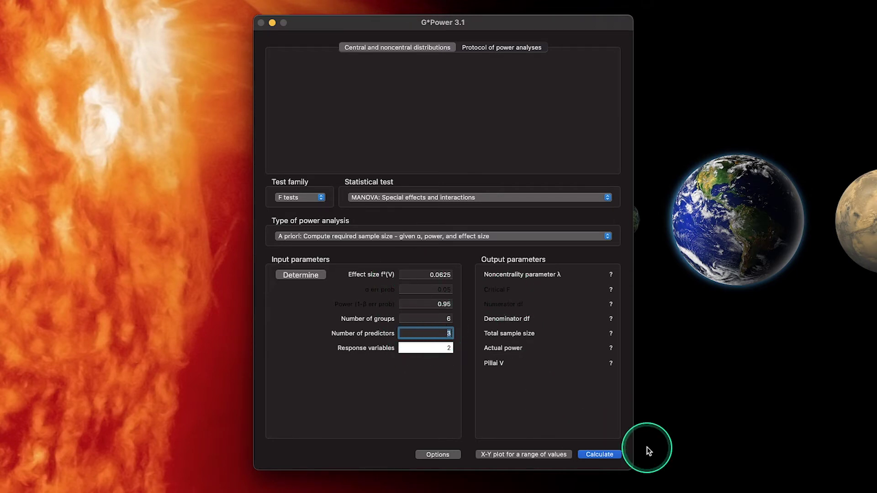
pyautogui.write('2')
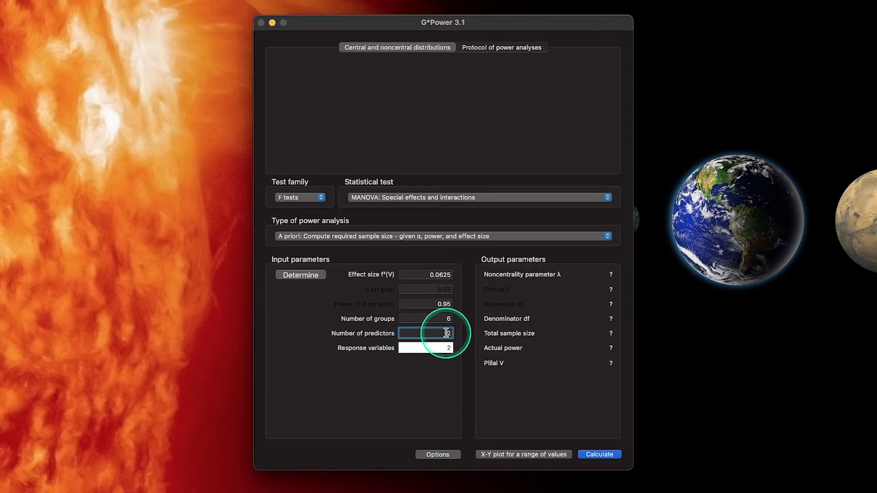
pyautogui.hotkey('shift', 'Tab')
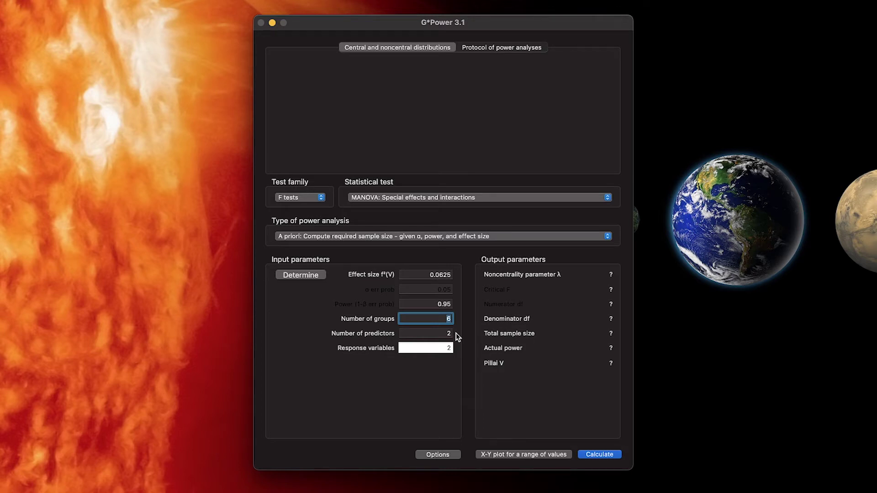
pyautogui.click(435, 348)
pyautogui.click(314, 273)
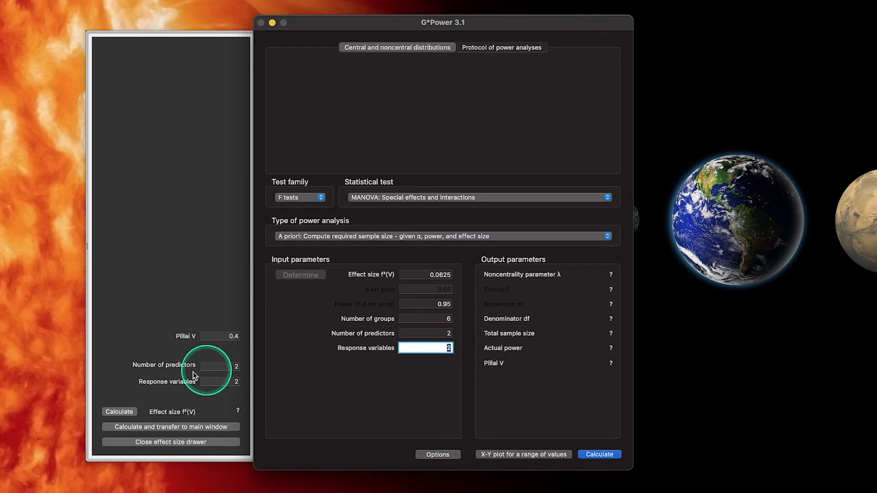
# Set the calculator's predictors to 3 and compute and transfer the f²(V) effect size.
pyautogui.click(231, 365)
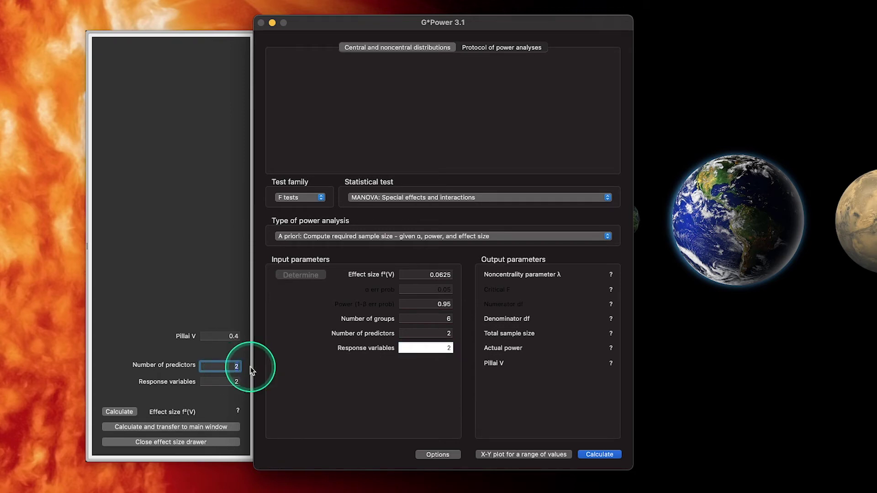
pyautogui.write('3')
pyautogui.click(199, 429)
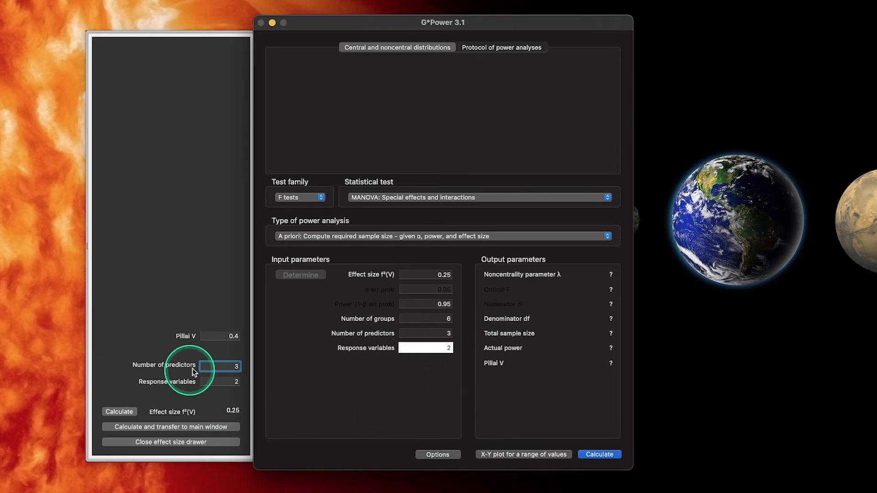
pyautogui.click(194, 426)
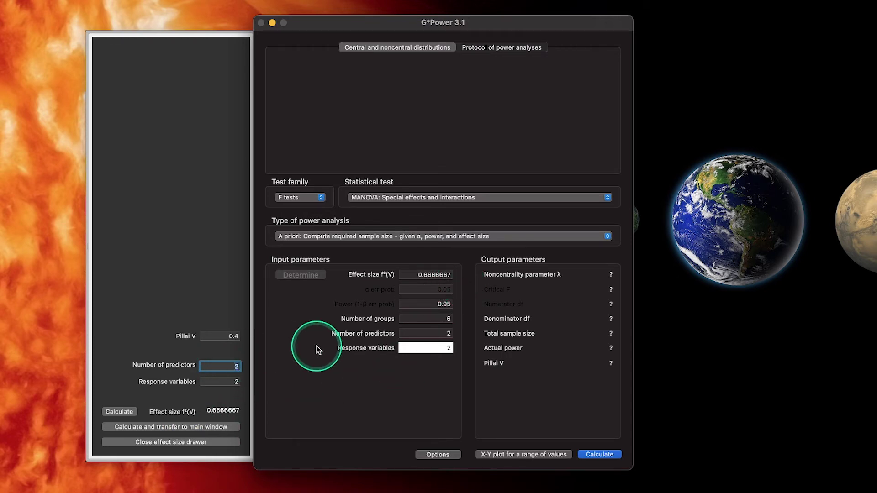
pyautogui.click(150, 426)
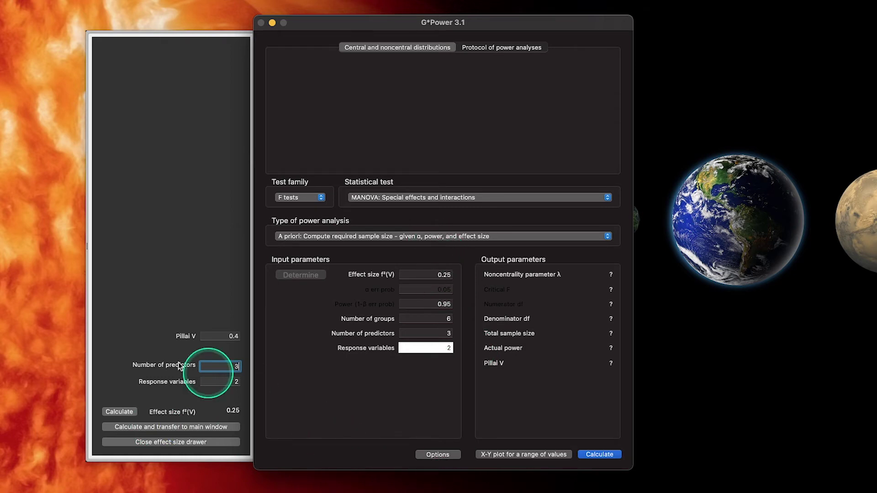
# Enter 3 response variables and 4 predictors, then transfer f²(V) 0.1538462 from Pillai V 0.4.
pyautogui.doubleClick(228, 379)
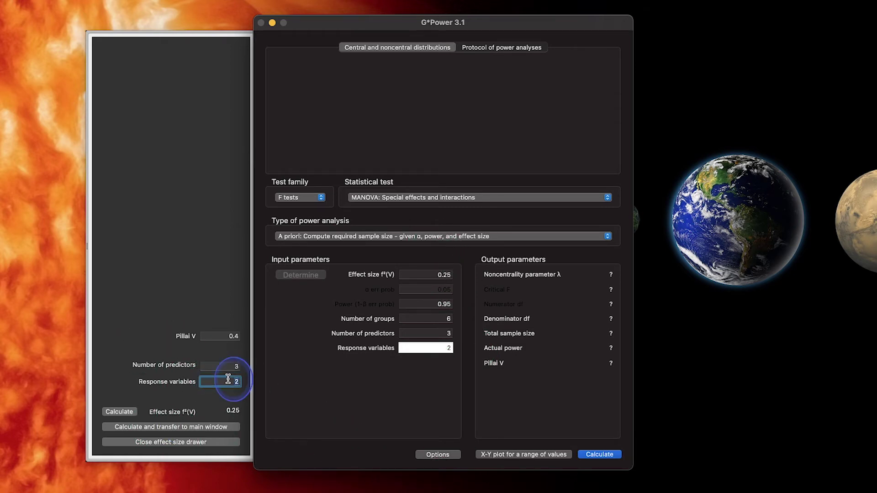
pyautogui.write('3')
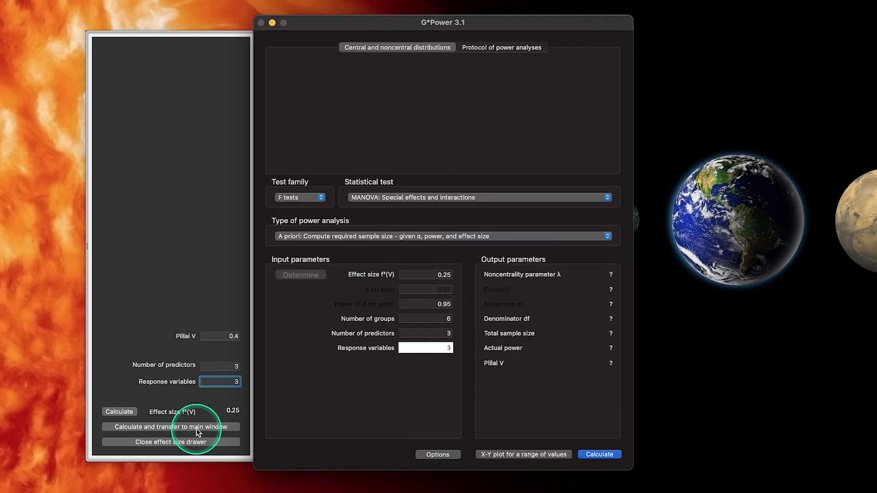
pyautogui.click(232, 367)
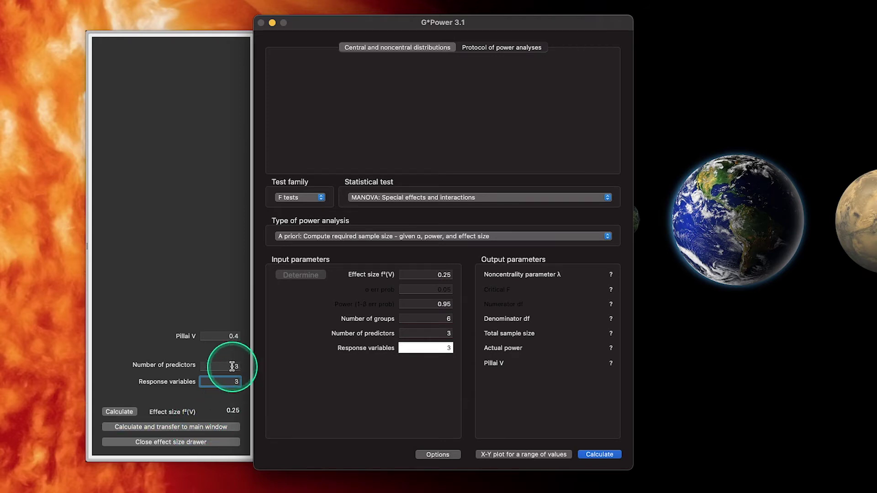
pyautogui.write('4')
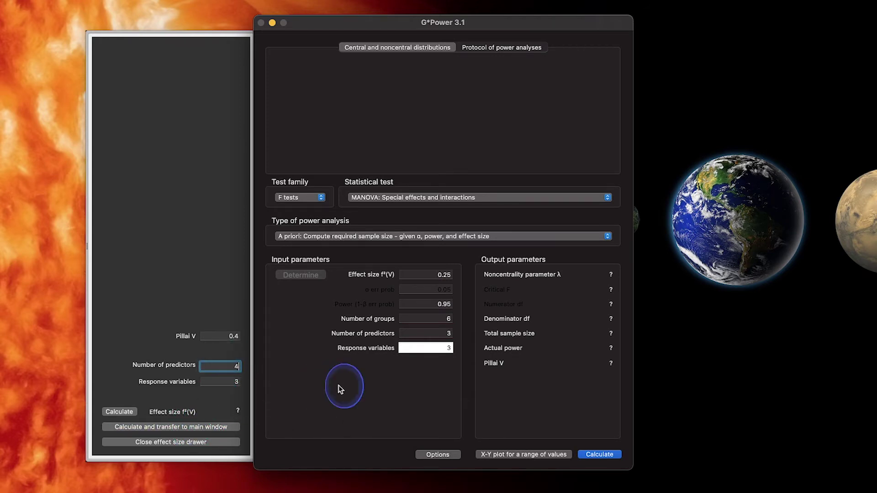
pyautogui.doubleClick(445, 318)
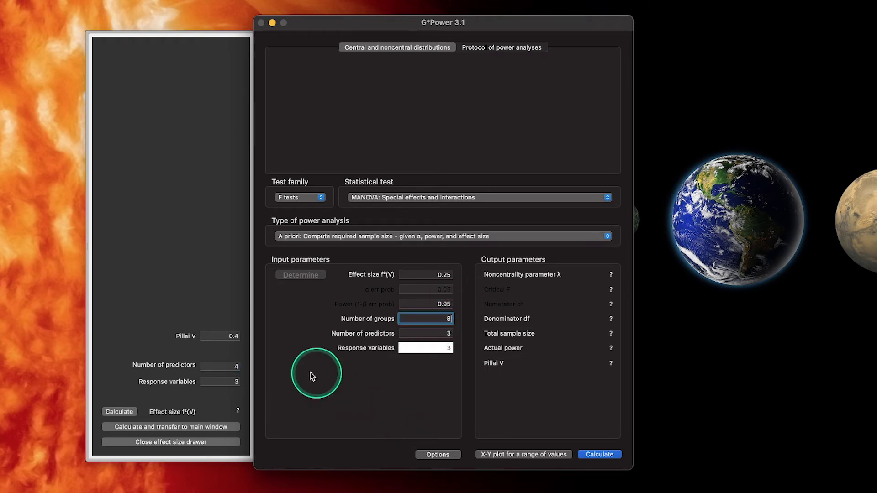
pyautogui.click(187, 427)
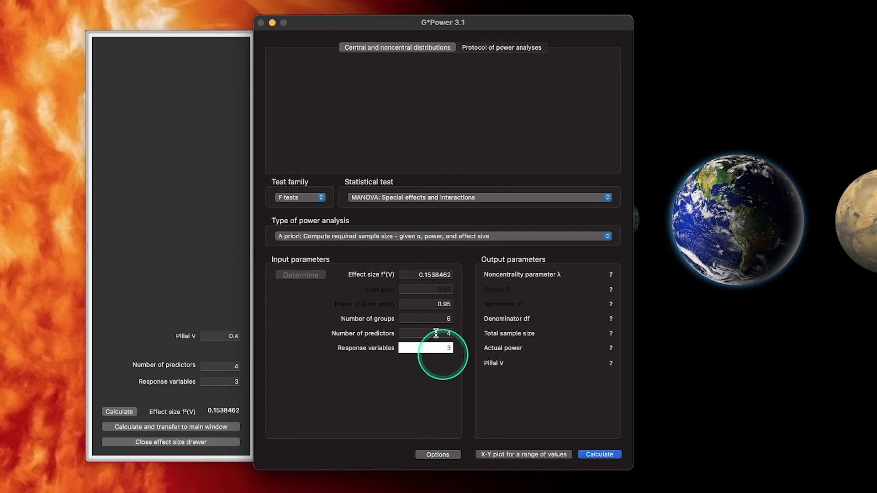
# Set the number of groups to 8.
pyautogui.doubleClick(447, 319)
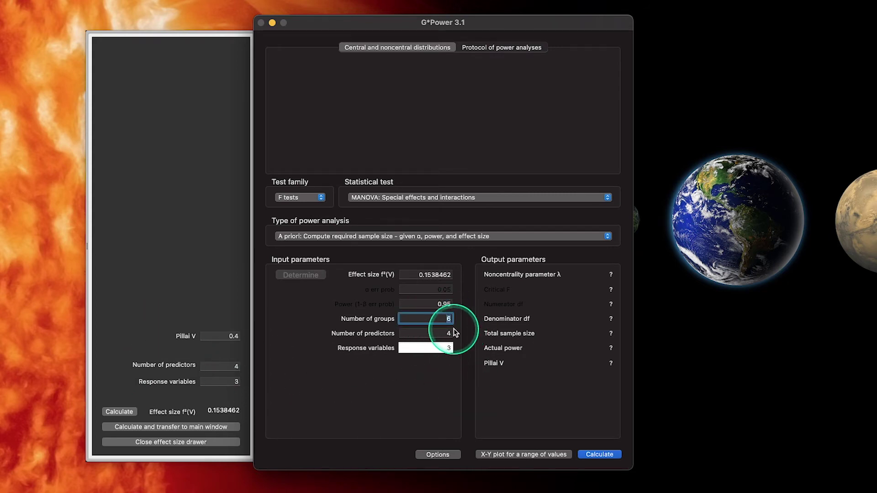
pyautogui.write('8')
pyautogui.press('Tab')
pyautogui.press('Tab')
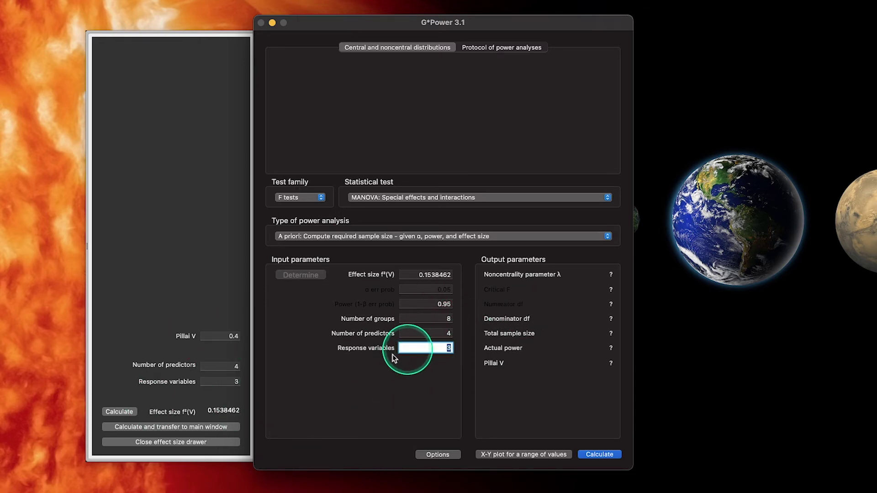
# Close the calculator, change power from 0.95 to 0.8, and calculate a total sample size of 42.
pyautogui.click(212, 443)
pyautogui.click(428, 301)
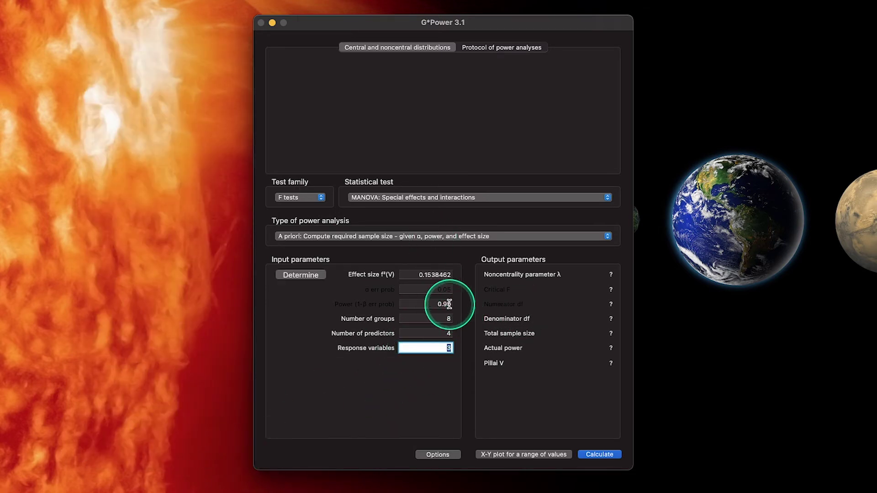
pyautogui.press('BackSpace')
pyautogui.press('BackSpace')
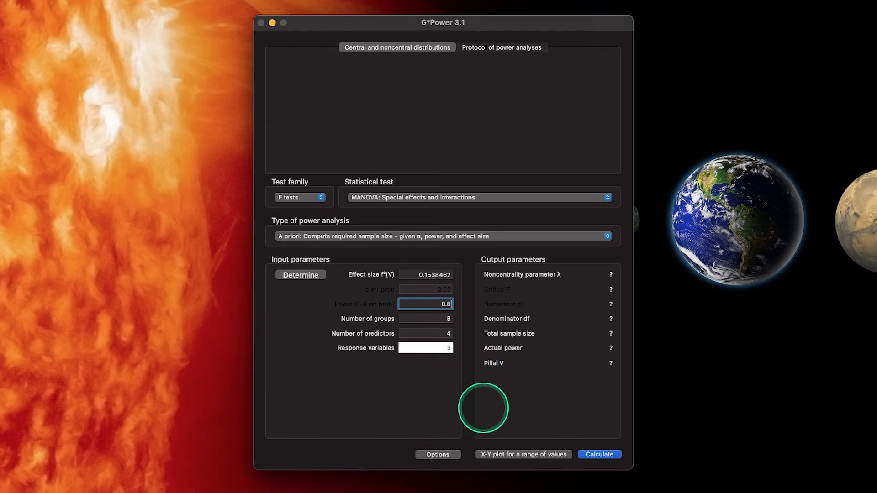
pyautogui.click(599, 454)
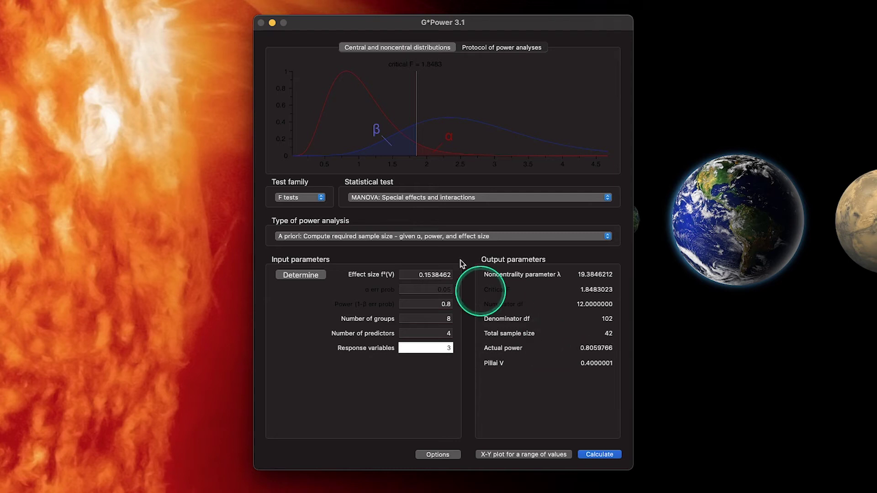
# Select MANOVA: Repeated measures, between factors as the statistical test.
pyautogui.click(499, 197)
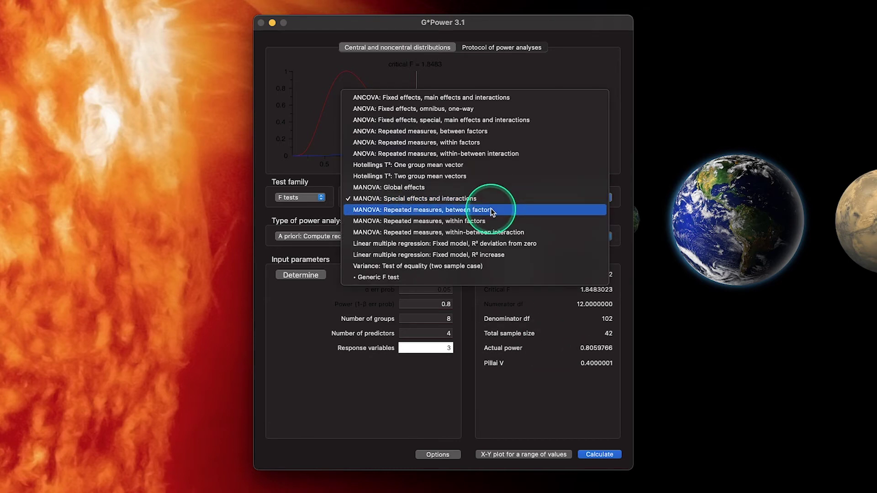
pyautogui.click(492, 210)
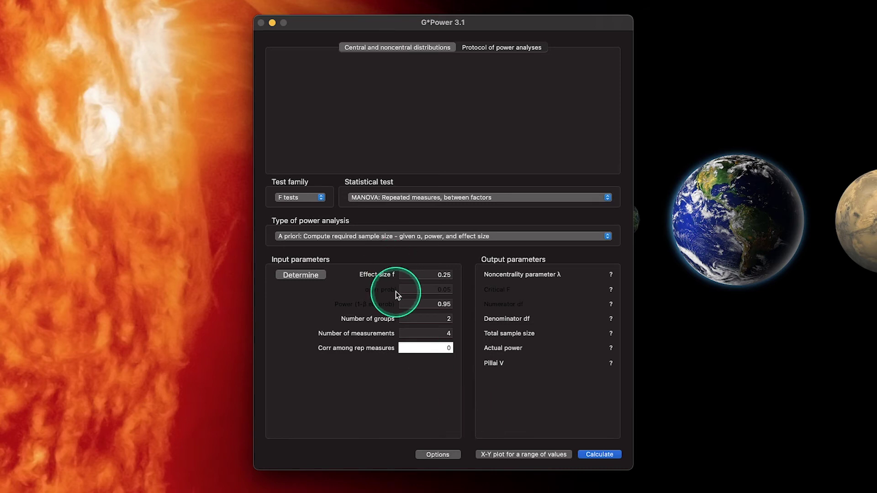
pyautogui.click(390, 276)
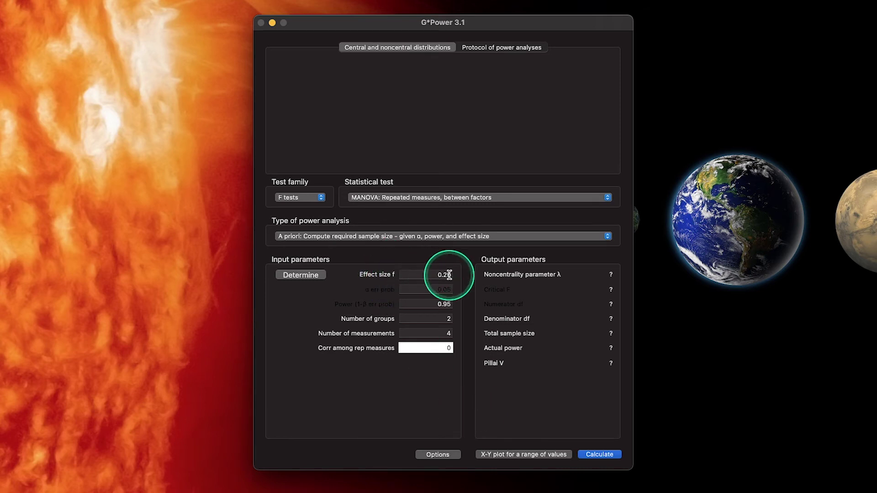
# Set power to 0.80 and correlation among repeated measures to .6, and calculate total sample size 90.
pyautogui.click(443, 304)
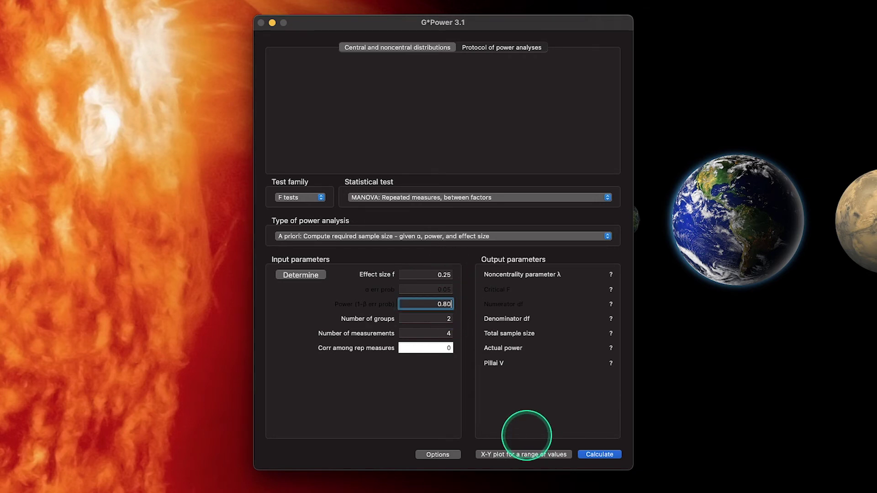
pyautogui.click(433, 350)
pyautogui.press('BackSpace')
pyautogui.write('.6')
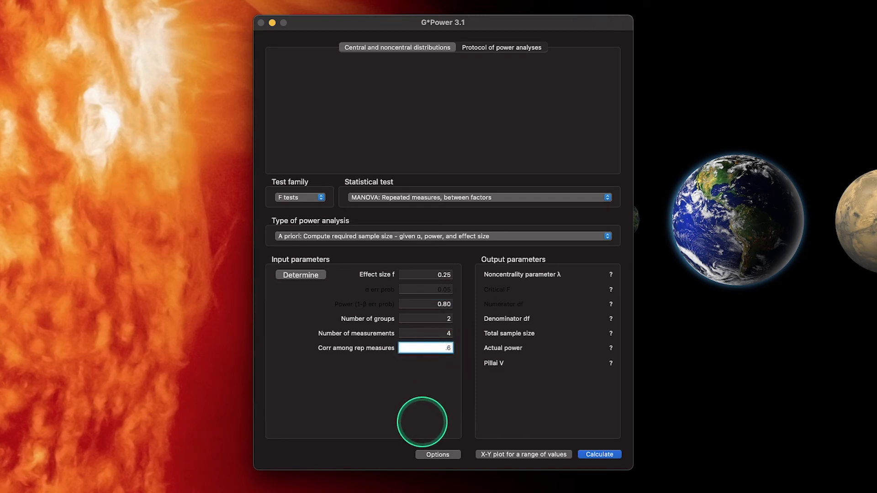
pyautogui.write('0')
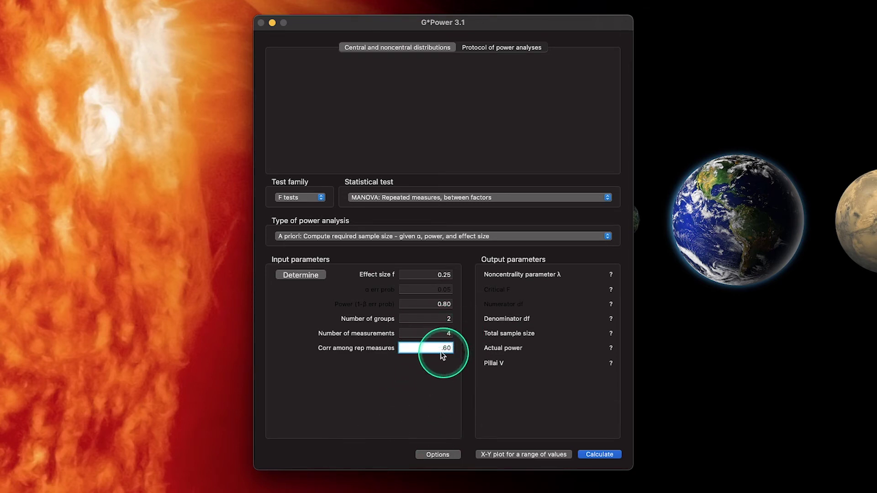
pyautogui.click(595, 453)
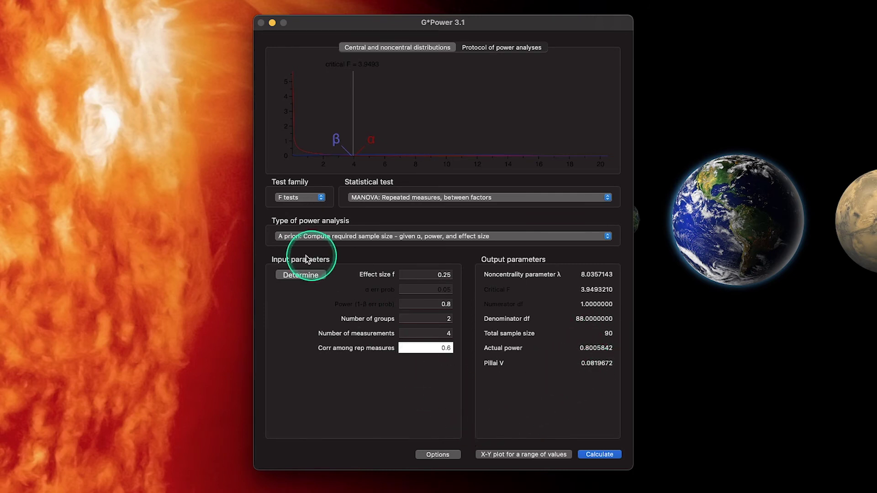
pyautogui.click(293, 275)
# Choose Effect size from variance as the effect size procedure for the between-factors design.
pyautogui.click(170, 219)
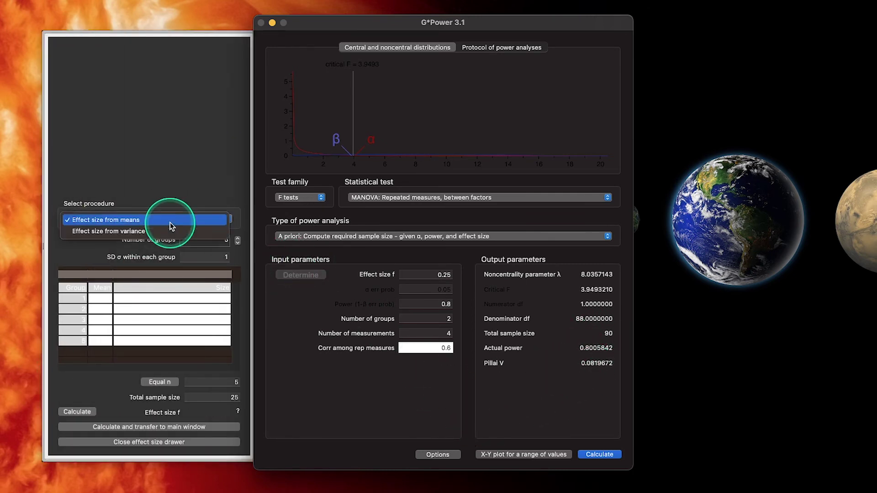
pyautogui.click(122, 231)
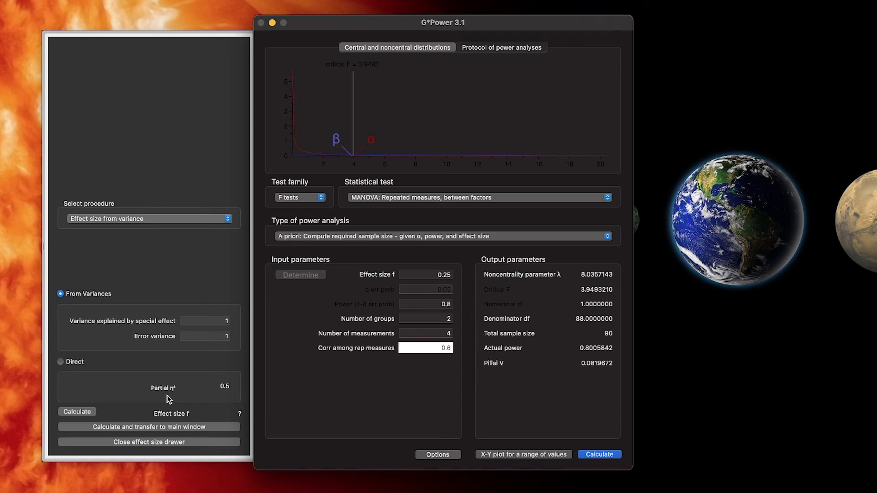
pyautogui.click(170, 376)
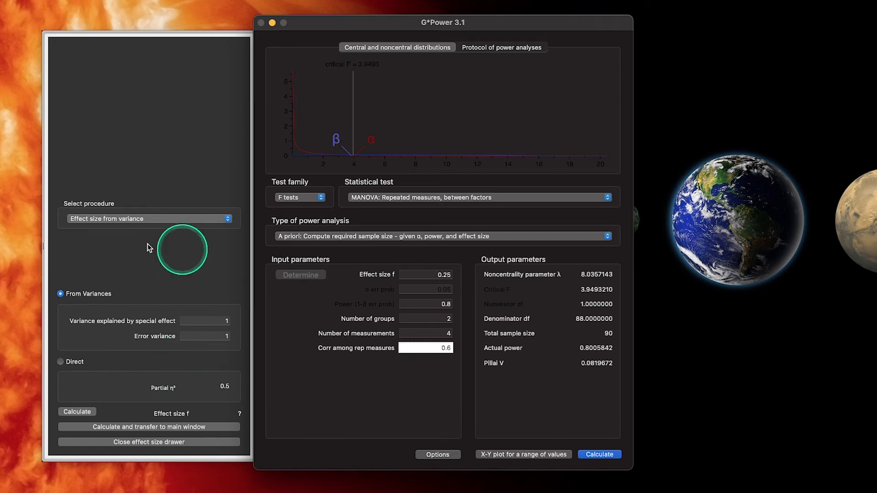
pyautogui.click(547, 198)
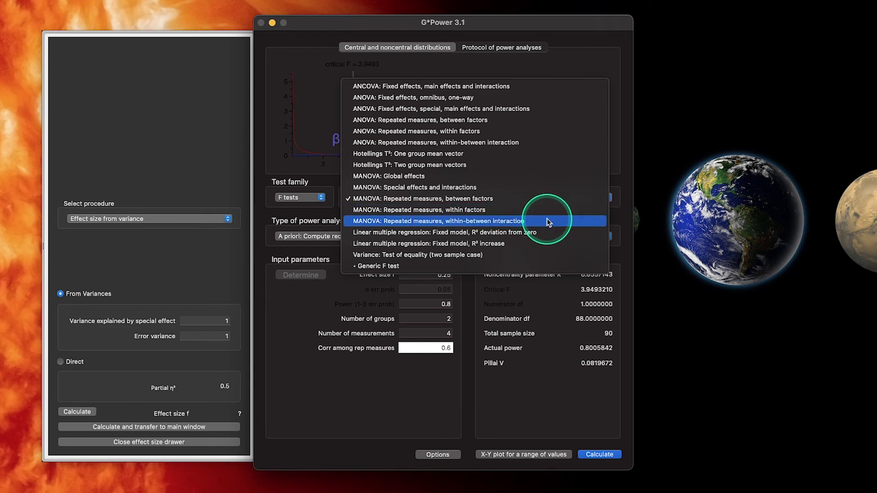
# Run the within-factors repeated-measures MANOVA at power 0.80 and correlation .6, giving total sample size 22.
pyautogui.click(551, 209)
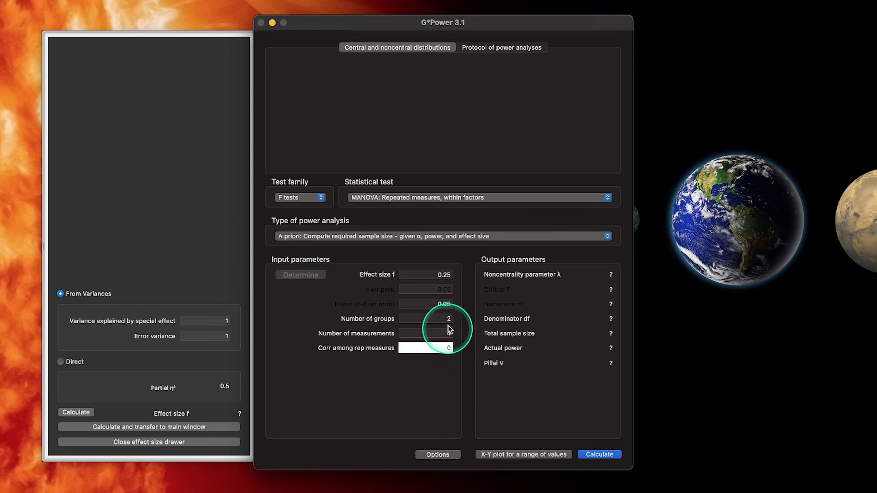
pyautogui.click(443, 303)
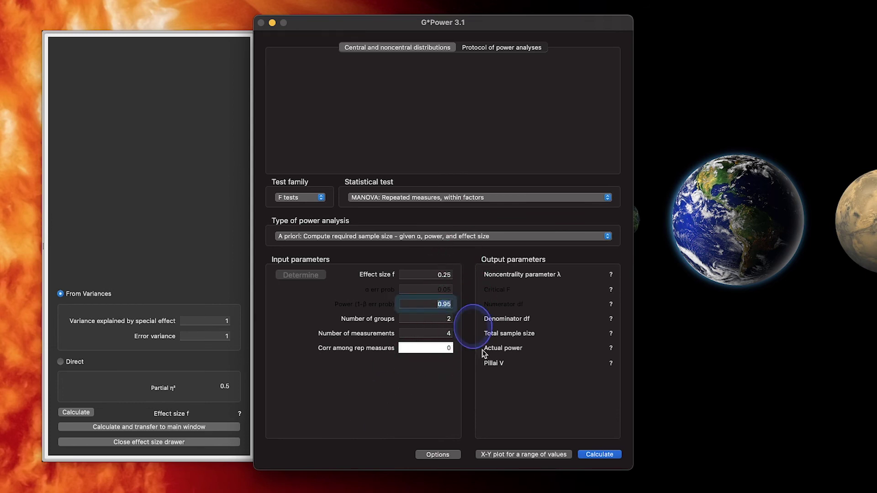
pyautogui.write('0.80')
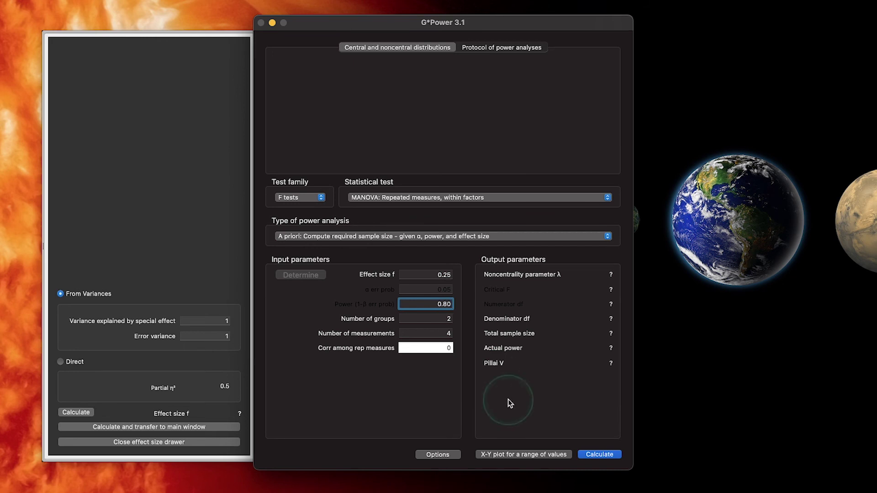
pyautogui.click(450, 351)
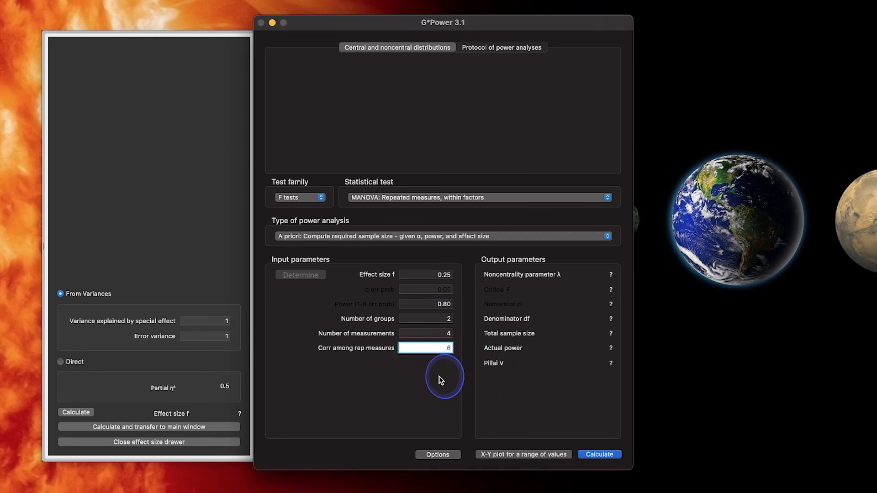
pyautogui.write('.6')
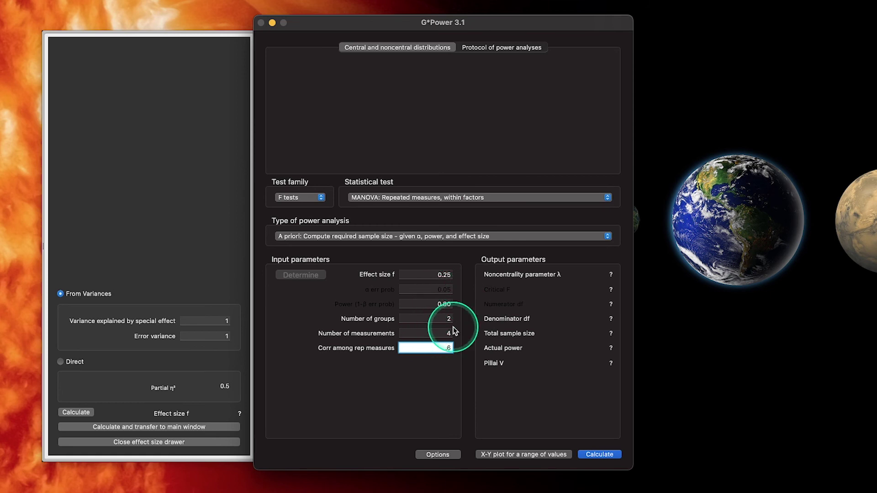
pyautogui.click(601, 455)
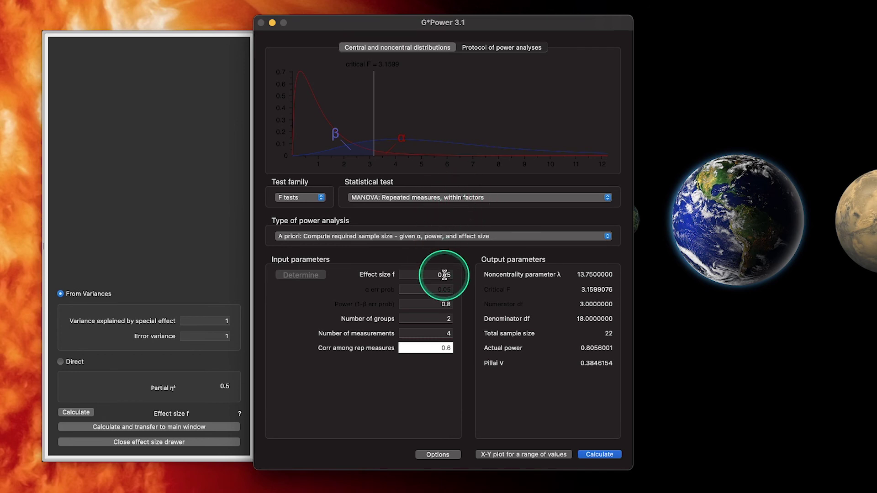
# Switch to the within-between interaction MANOVA and set the effect size procedure to 'Effect size from criterion'.
pyautogui.click(492, 199)
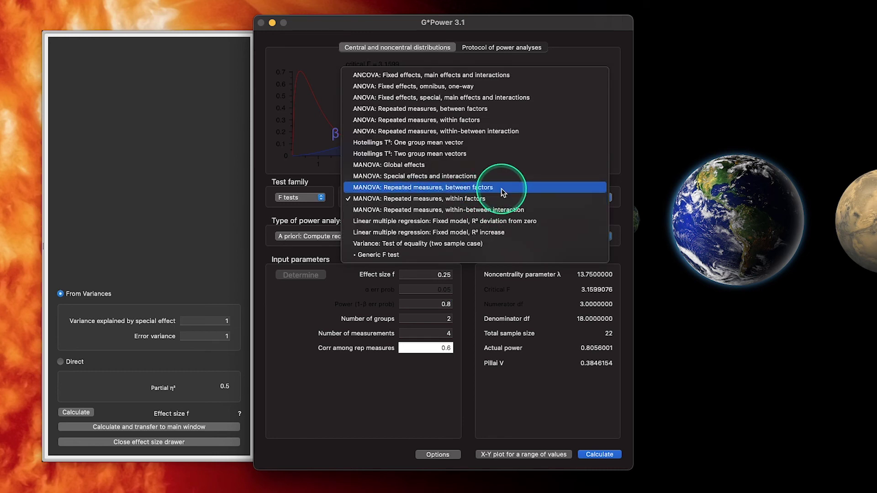
pyautogui.click(496, 199)
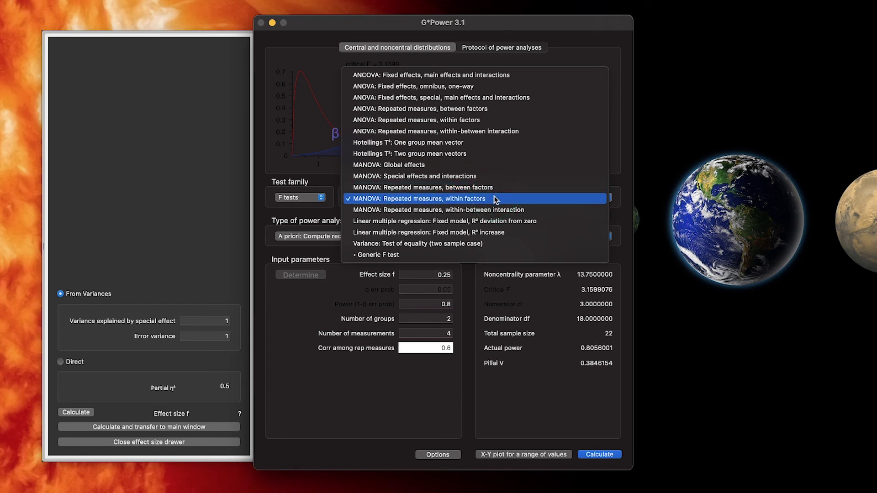
pyautogui.click(492, 210)
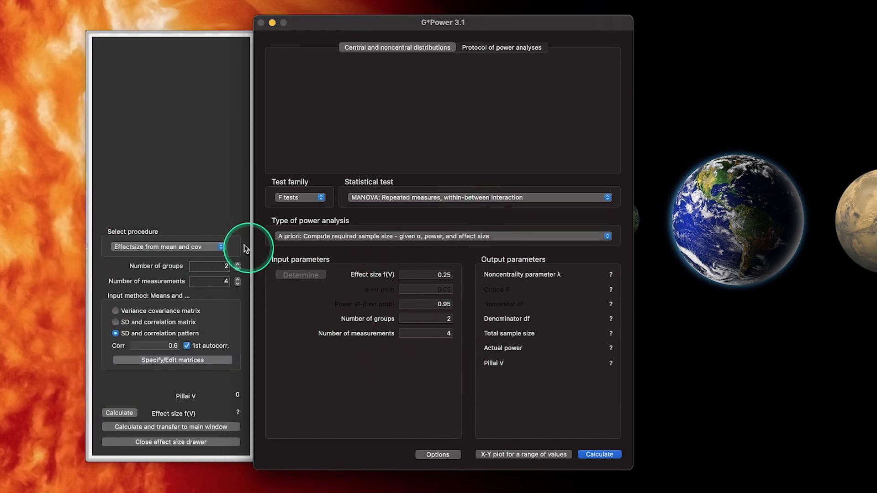
pyautogui.click(129, 245)
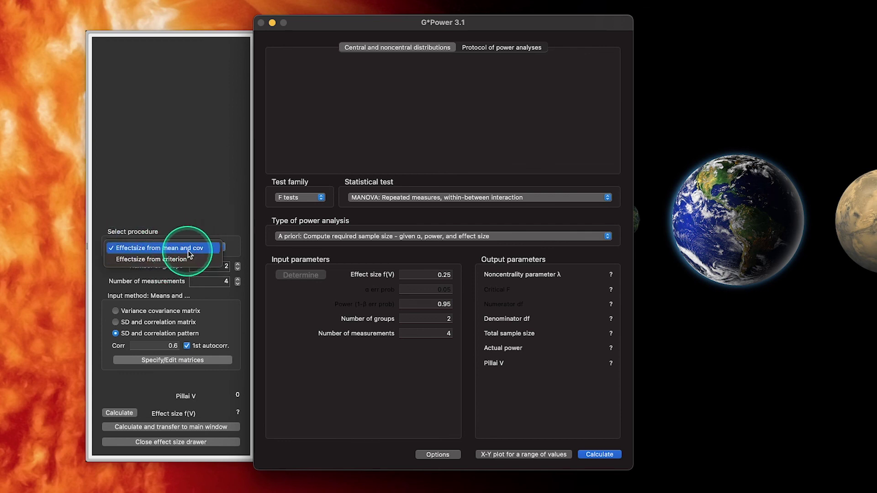
pyautogui.click(194, 256)
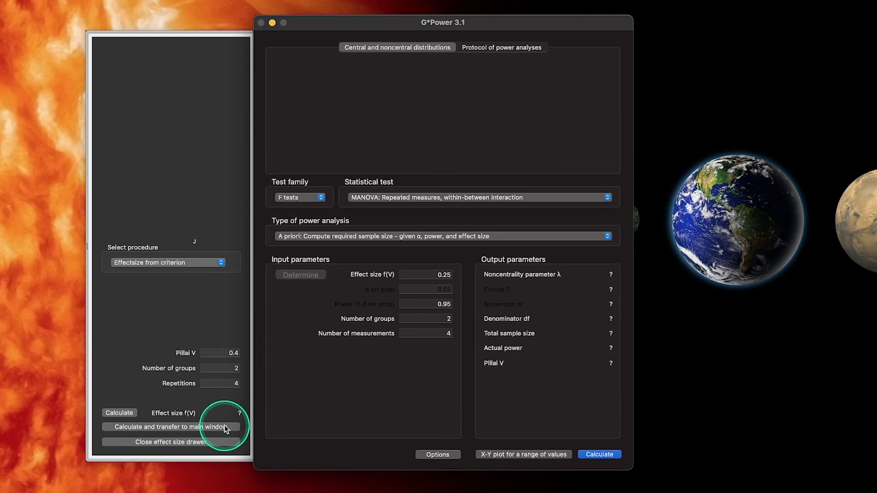
# Set power to 0.80 and calculate, giving total sample size 21 and actual power 0.8077353.
pyautogui.doubleClick(445, 305)
pyautogui.click(468, 388)
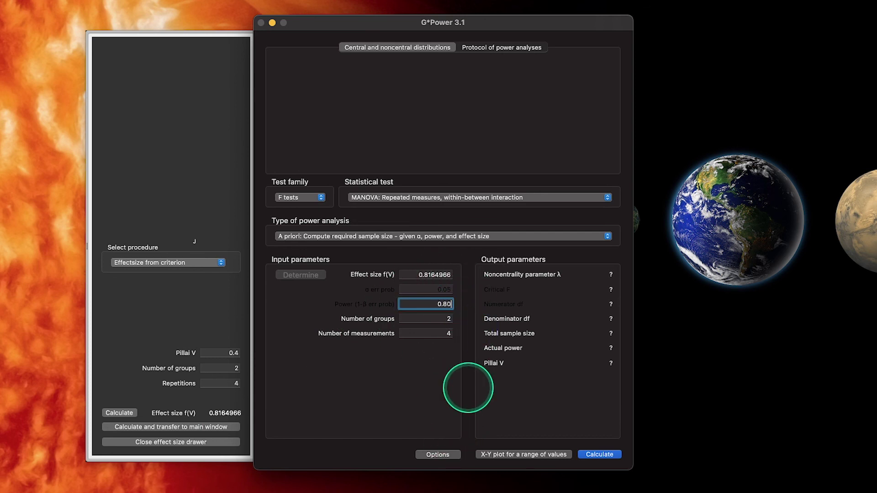
pyautogui.write('0.80')
pyautogui.click(435, 333)
pyautogui.click(599, 454)
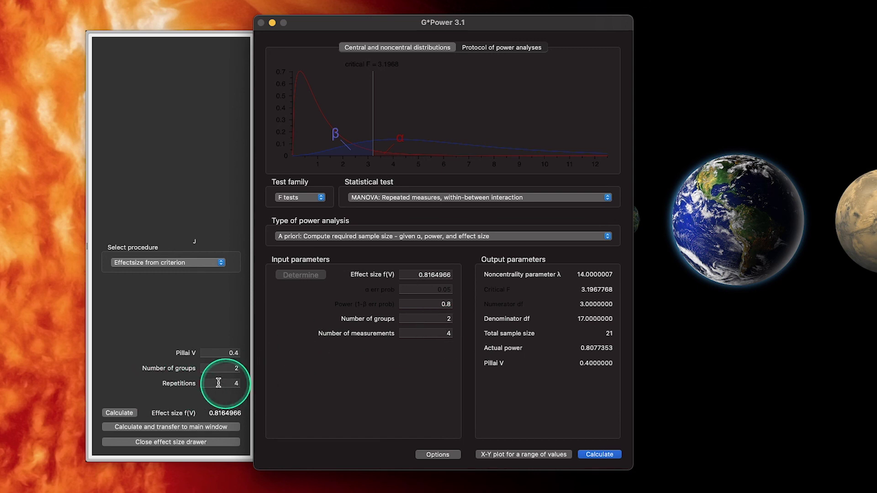
# Re-enter 4 as the Repetitions value in the effect size drawer.
pyautogui.click(235, 382)
pyautogui.press('BackSpace')
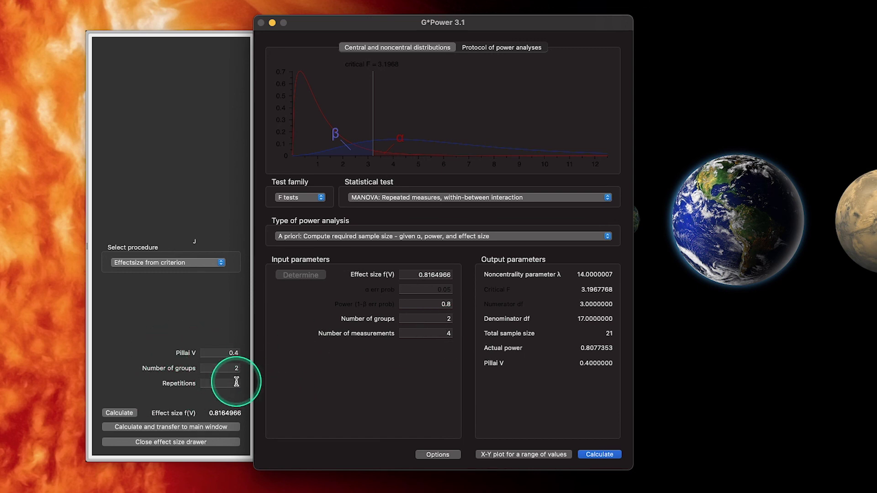
pyautogui.write('4')
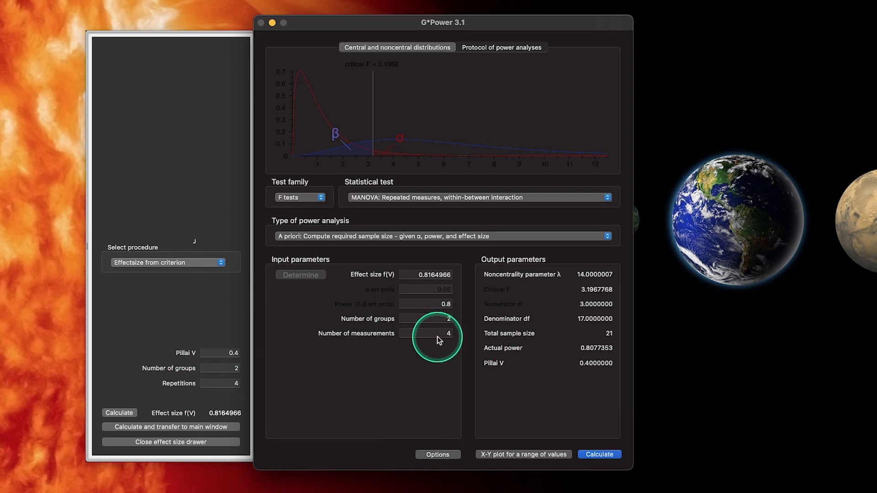